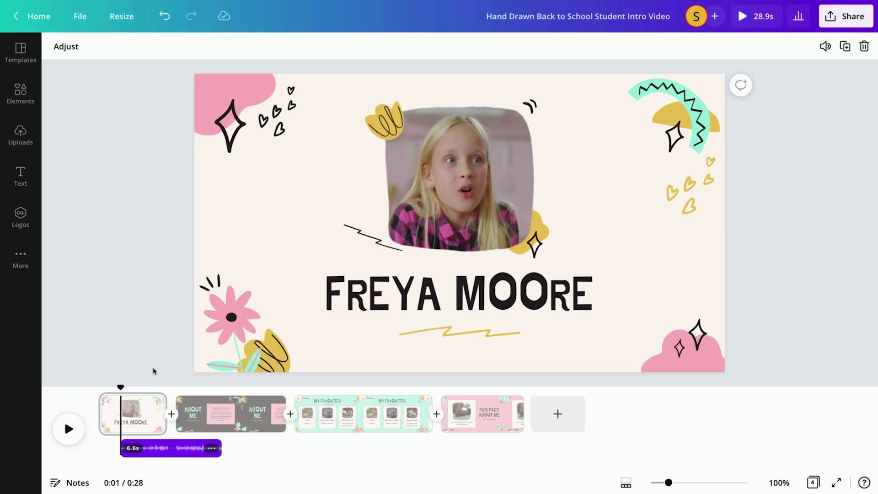
Shorten the first scene and give the flower graphic a Pan animation
mouse_move(155, 409)
mouse_down()
mouse_move(166, 407)
mouse_move(154, 408)
mouse_up()
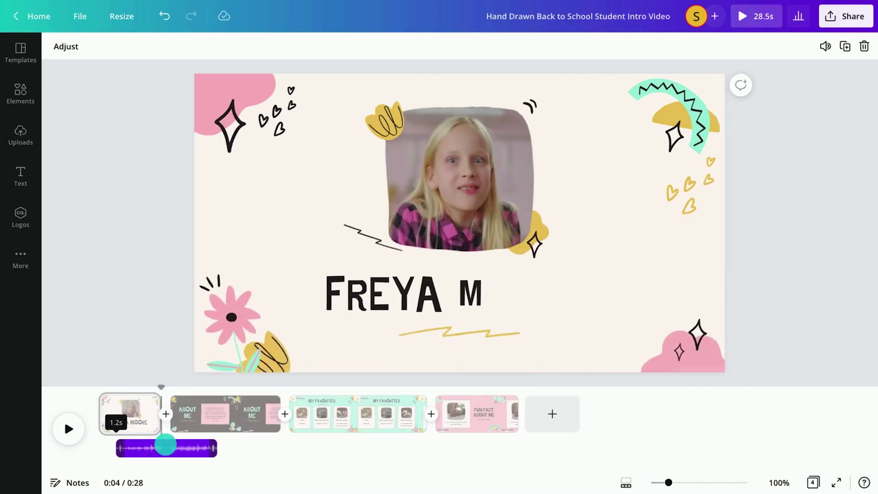
click(250, 314)
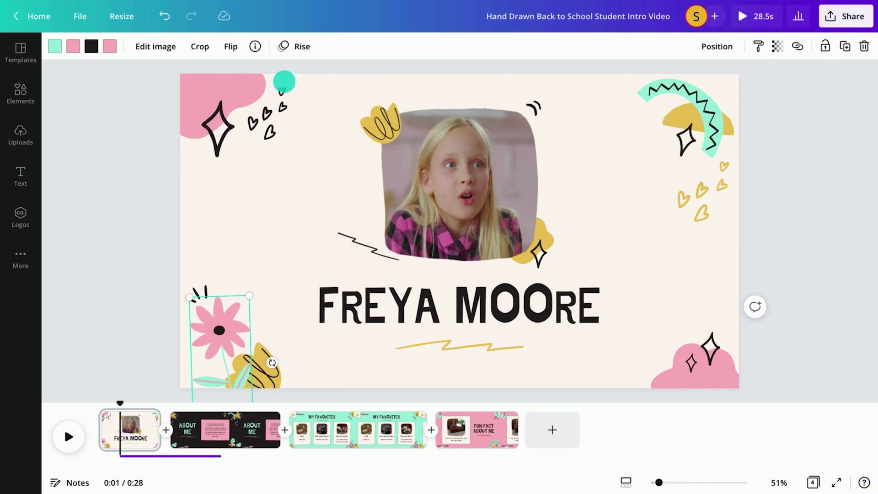
click(288, 47)
click(144, 116)
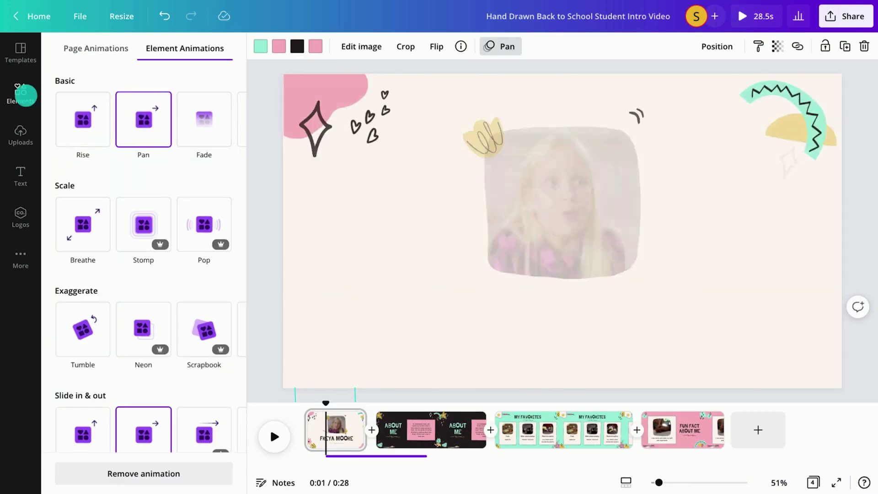
Browse stock photos, videos and audio in Elements, then start Record yourself from Uploads
click(23, 94)
click(101, 81)
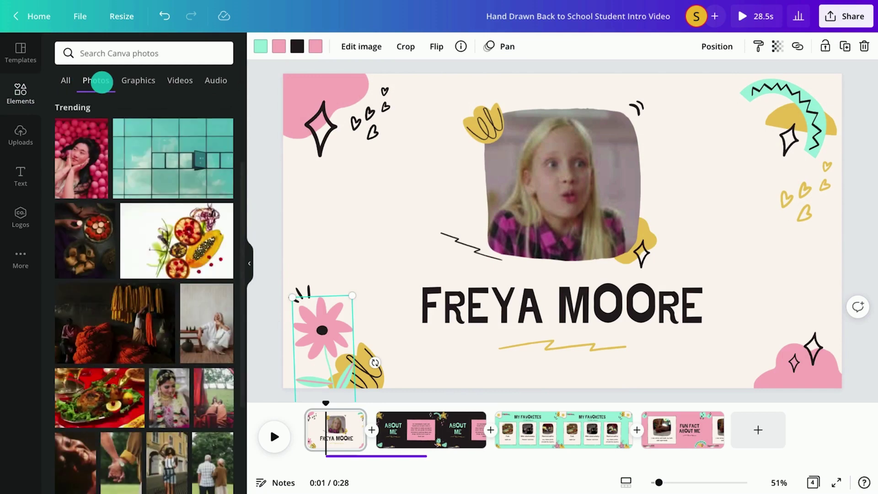
click(182, 81)
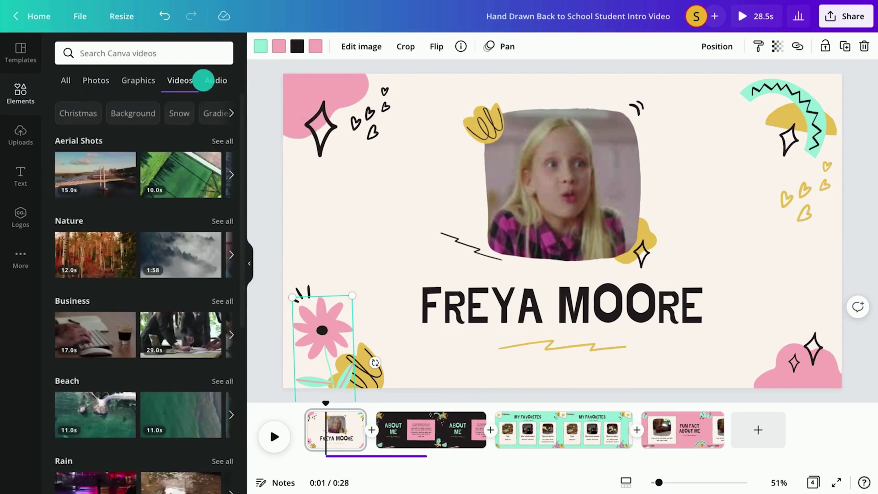
click(213, 80)
click(20, 134)
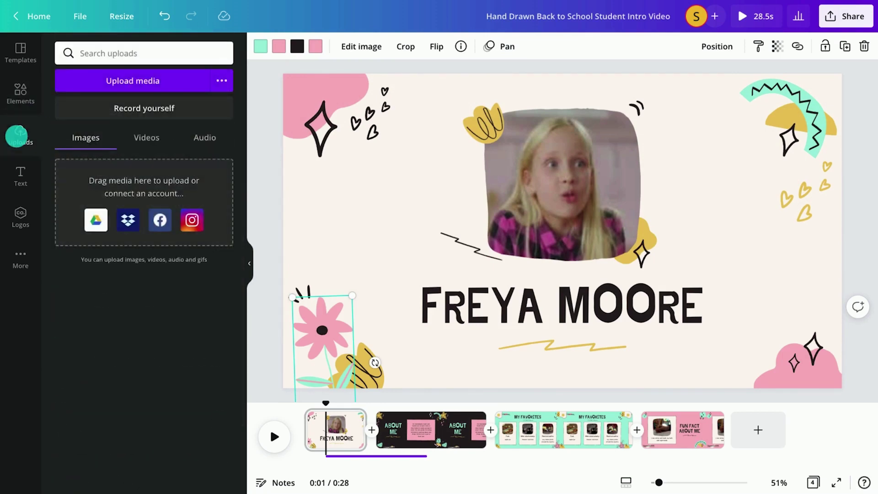
click(157, 108)
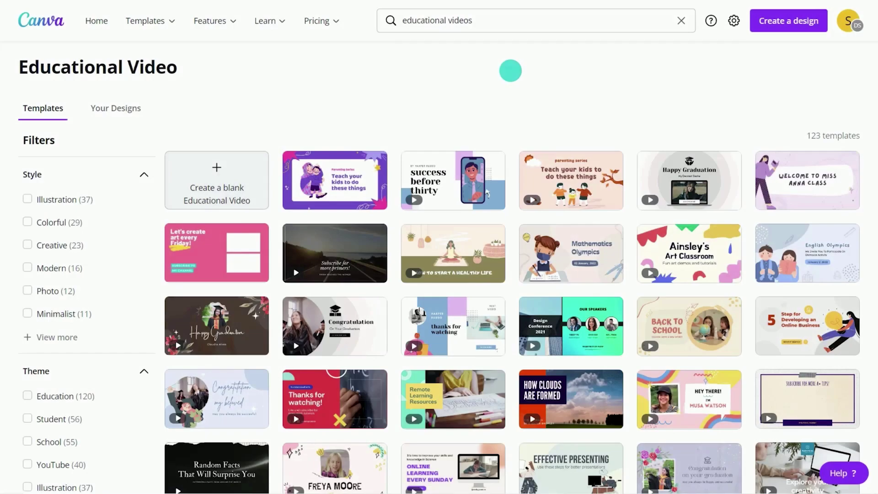
Scroll the educational video template results to find the Explainer Video example
scroll(511, 71, down, 3)
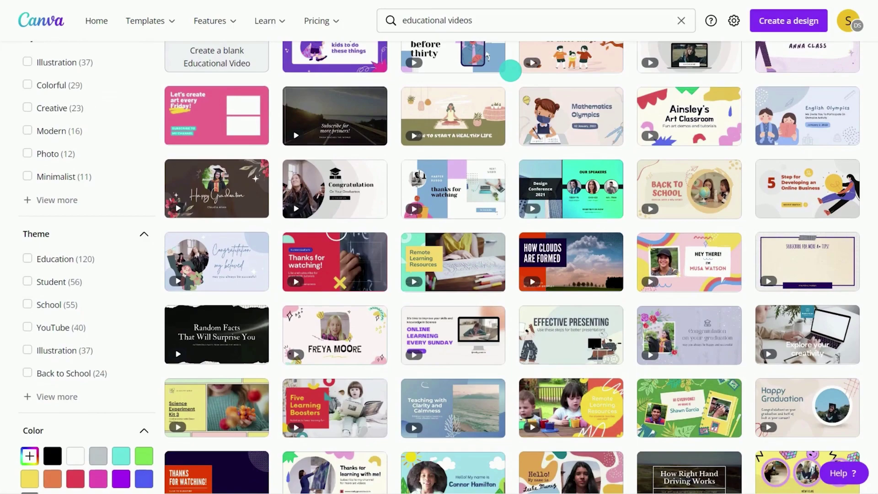
scroll(510, 70, down, 3)
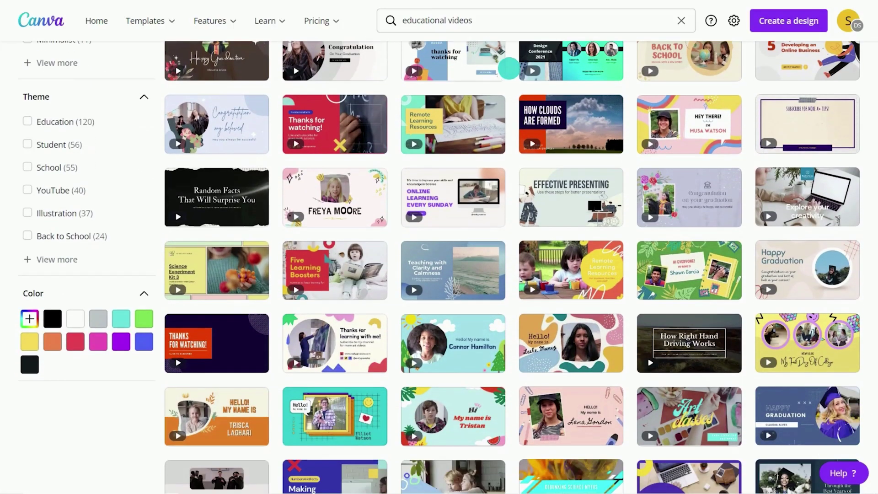
scroll(509, 69, down, 3)
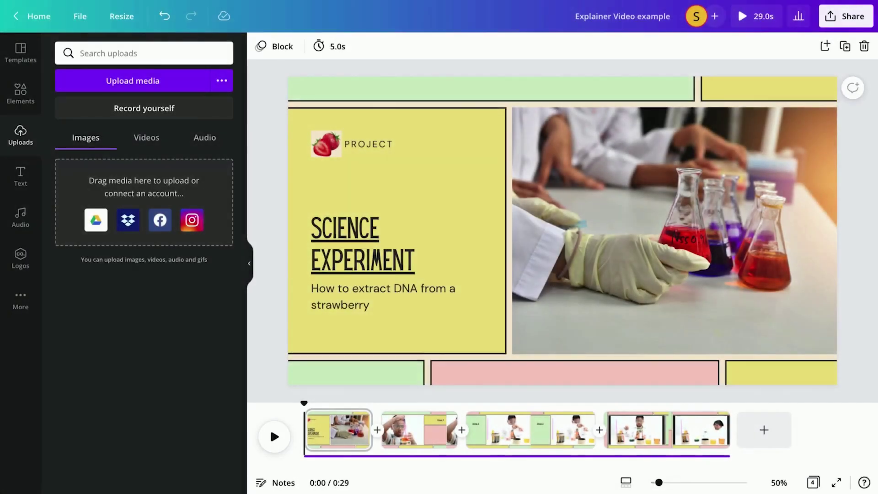
Change the title and subtitle group's font to DM Sans
click(380, 141)
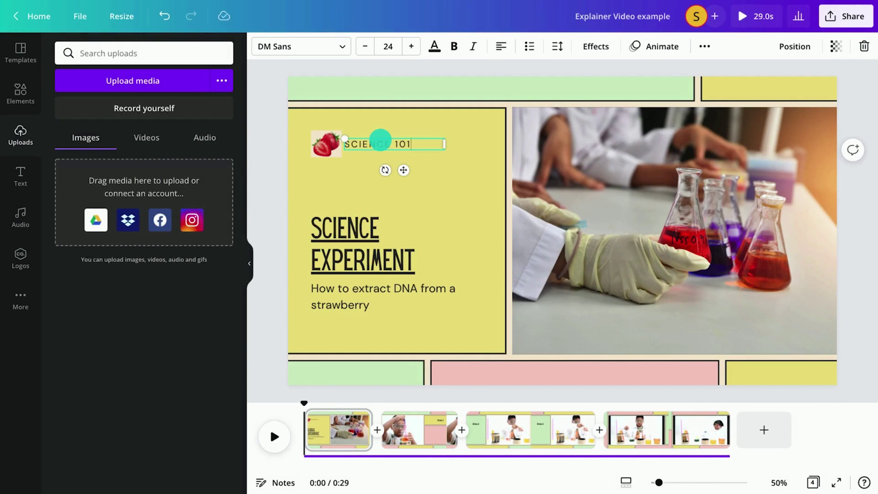
click(372, 251)
click(330, 46)
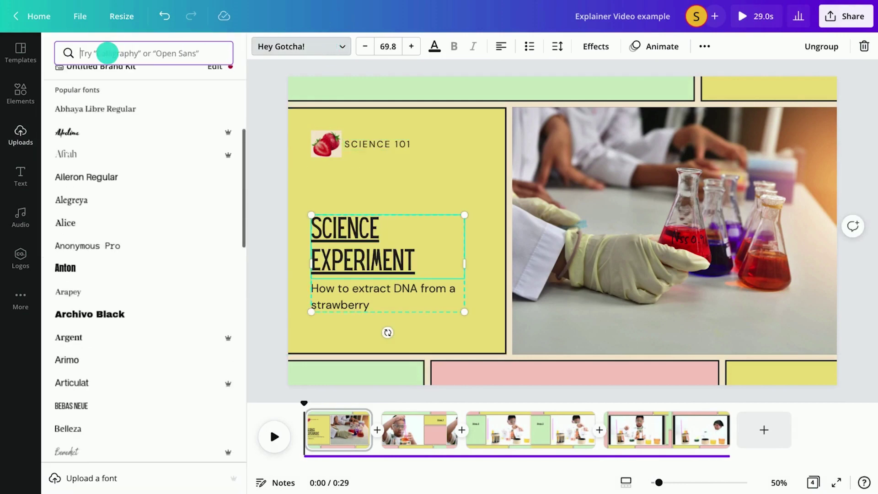
text(dm)
click(121, 103)
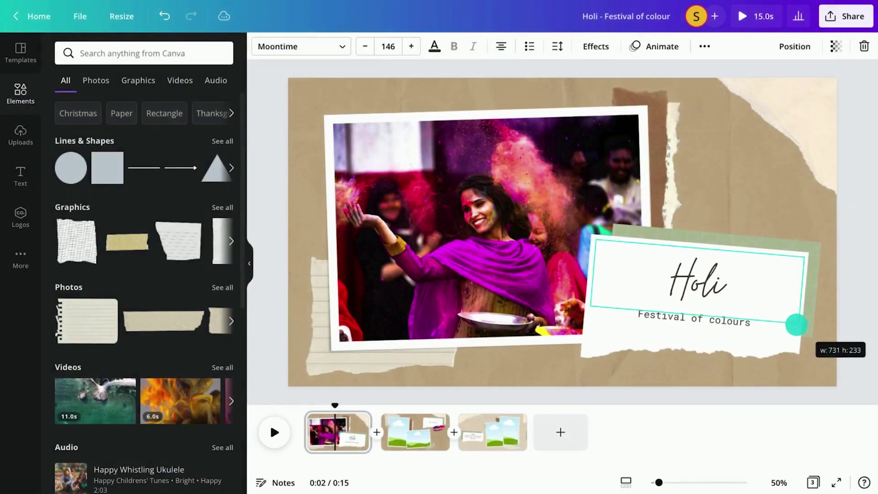
Nudge the torn-paper group near Holi and select the lined notepad paper
click(649, 289)
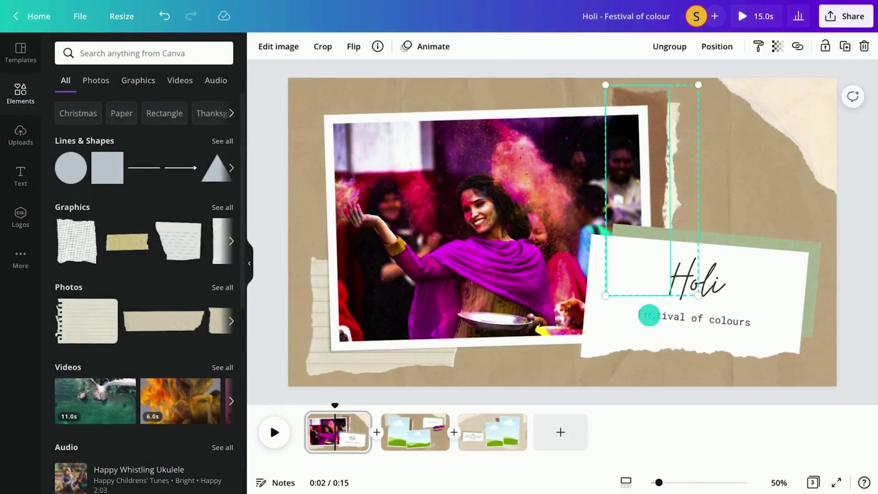
drag(649, 316, 672, 194)
click(314, 362)
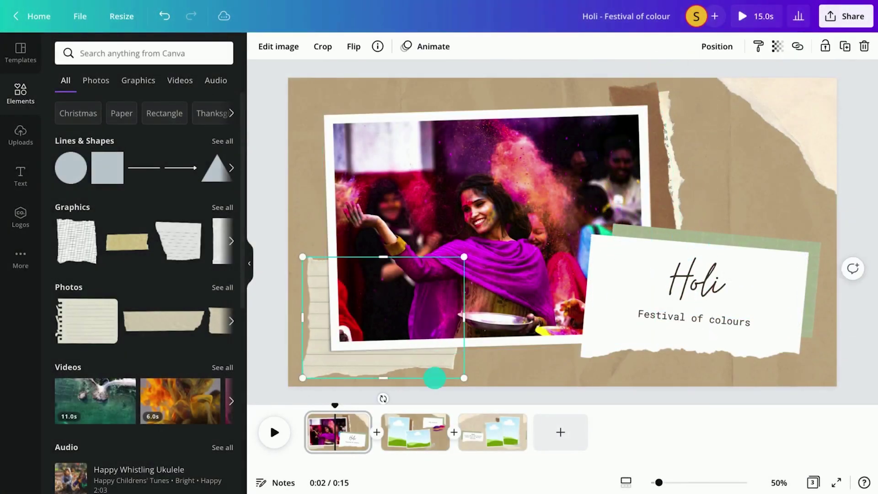
Edit the scene two caption on the right, typing 'love of R'
click(403, 430)
click(796, 196)
click(742, 151)
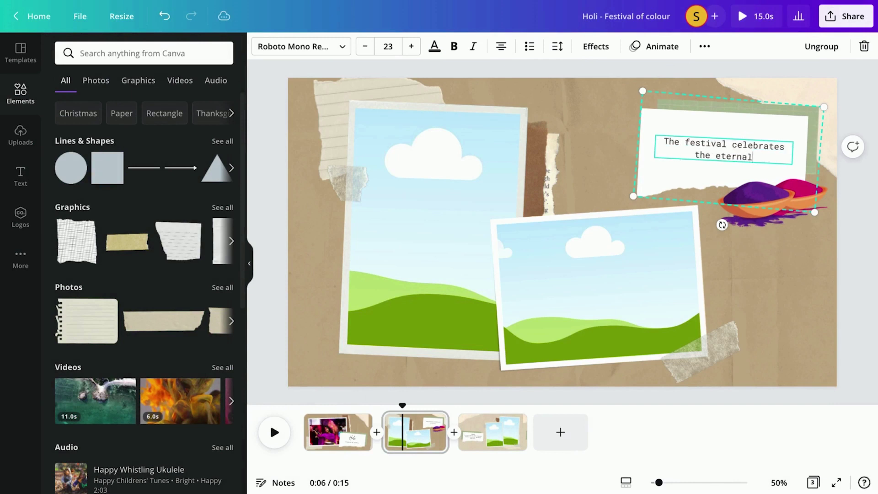
text(love of Radha and Krishna.)
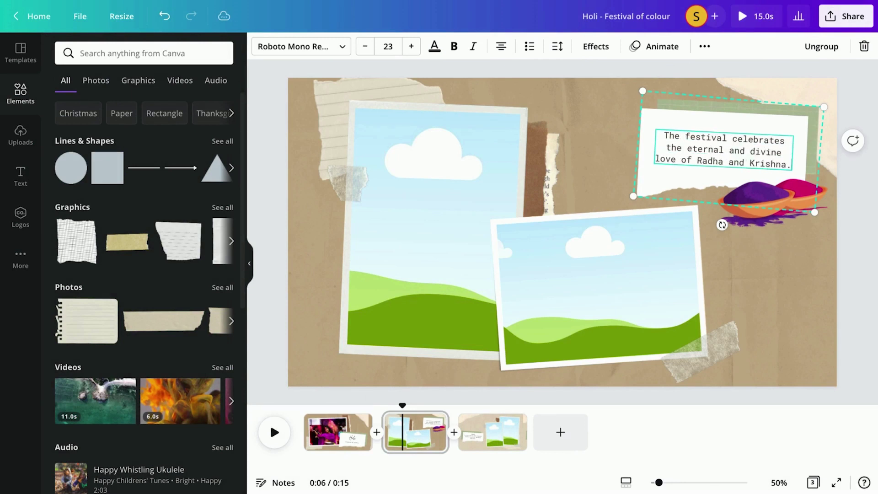
Search Photos for 'holi festival' and place the paint-faced photo in the left frame
click(107, 84)
click(133, 55)
text(holi festival)
key(Return)
mouse_move(114, 197)
mouse_down()
mouse_move(415, 210)
mouse_move(425, 219)
mouse_up()
Add the stars graphic, send it backward, lower its transparency, and type 'Goal:'
scroll(144, 283, down, 2)
drag(185, 292, 595, 284)
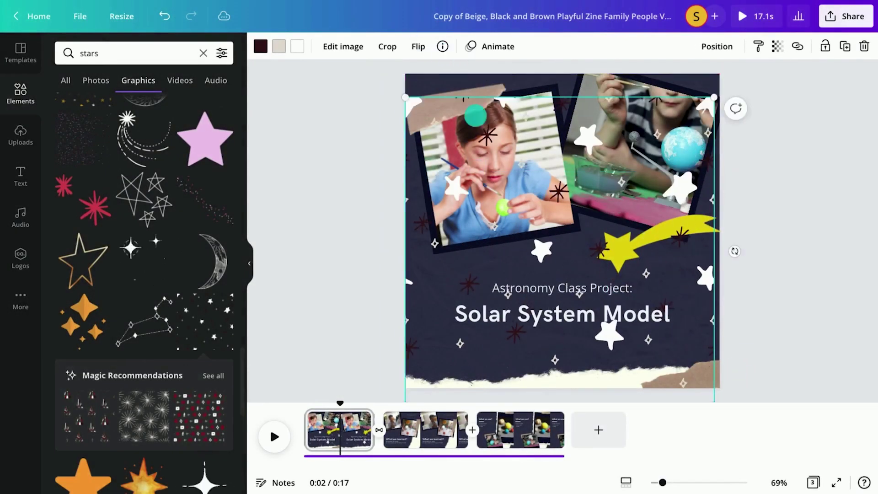
right_click(417, 283)
click(469, 353)
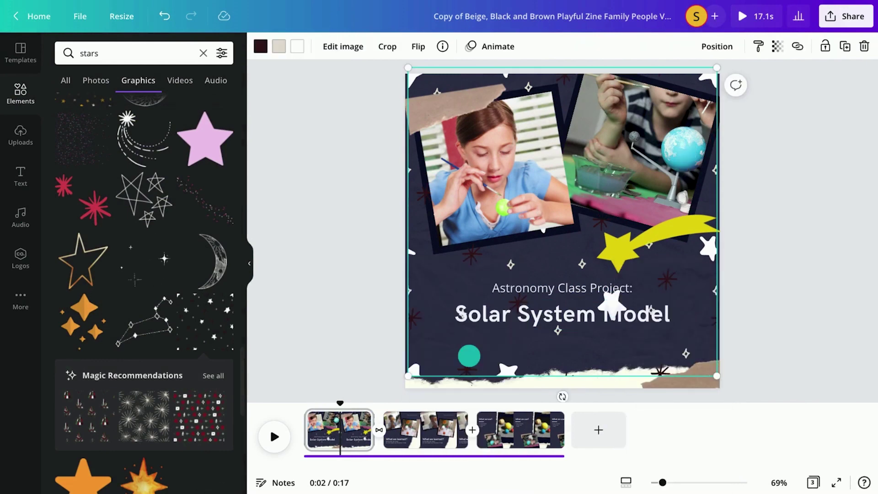
click(777, 46)
drag(469, 356, 425, 307)
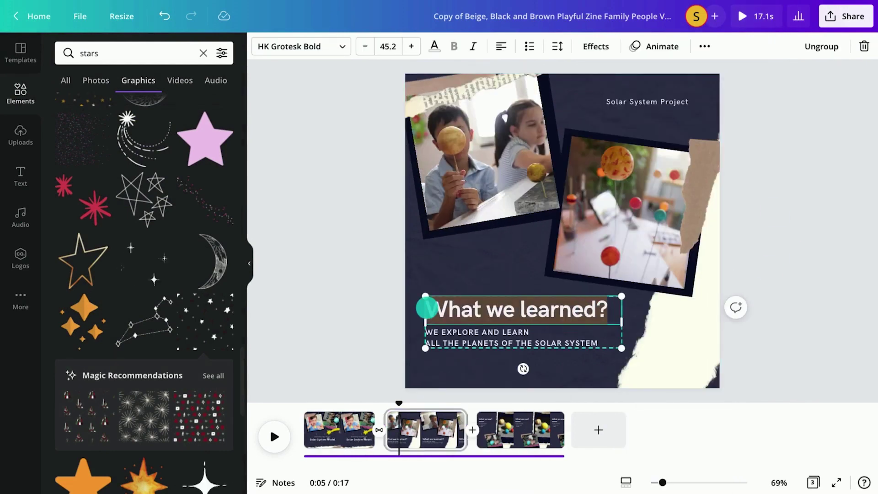
text(Goal:)
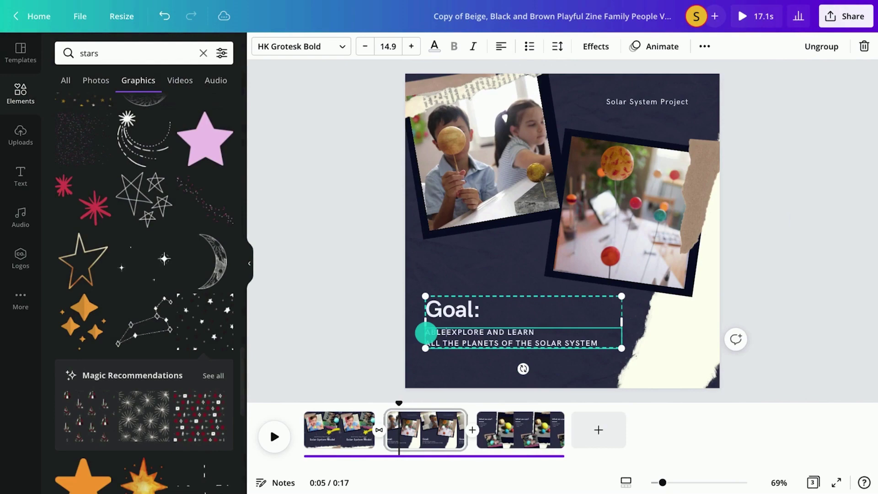
Change the third scene's heading 'What we use?' to 'Project Materials:' and play the video
click(520, 429)
triple_click(410, 135)
text(Project Materials:)
click(274, 437)
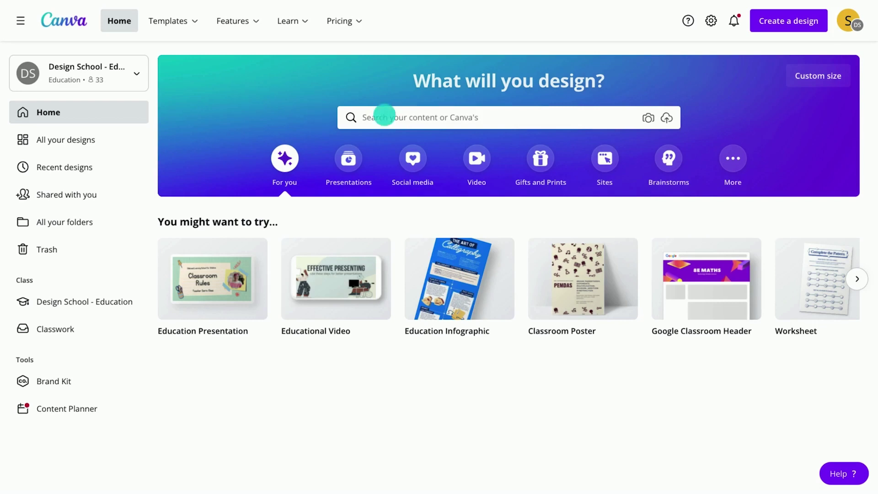
Find the educational video templates and open the Lena Gordon student intro template
click(384, 117)
text(educational video)
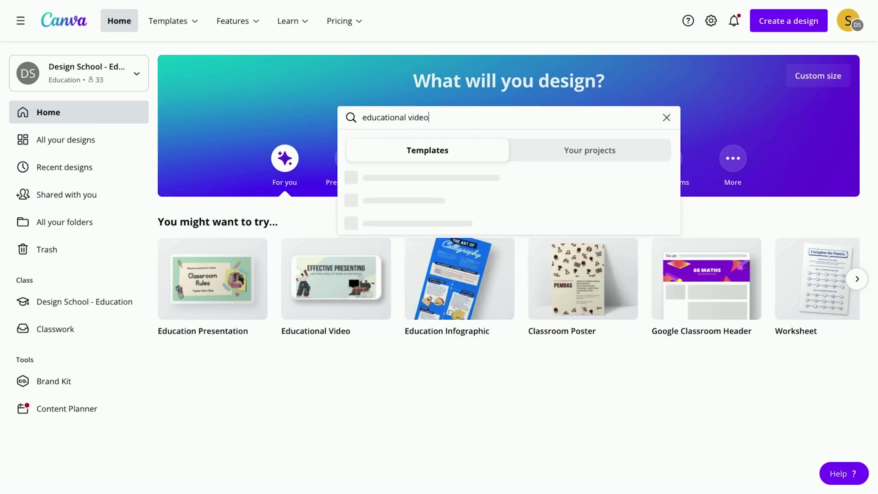
click(386, 201)
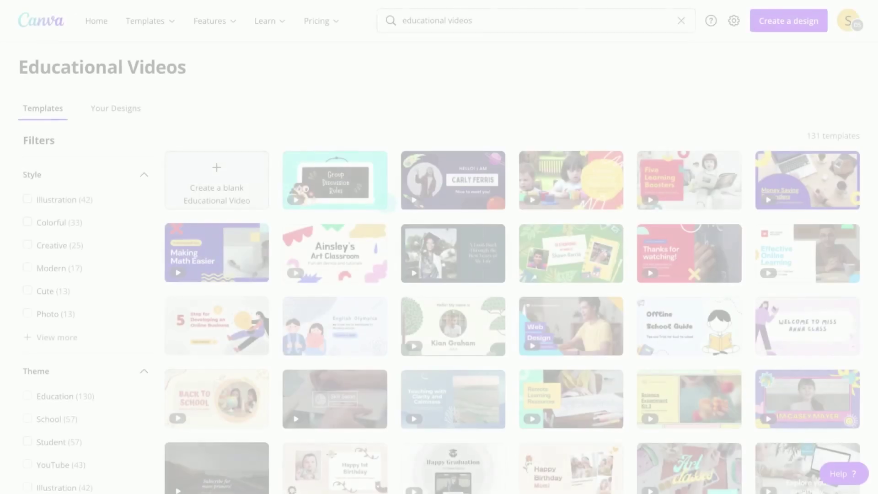
scroll(439, 266, down, 8)
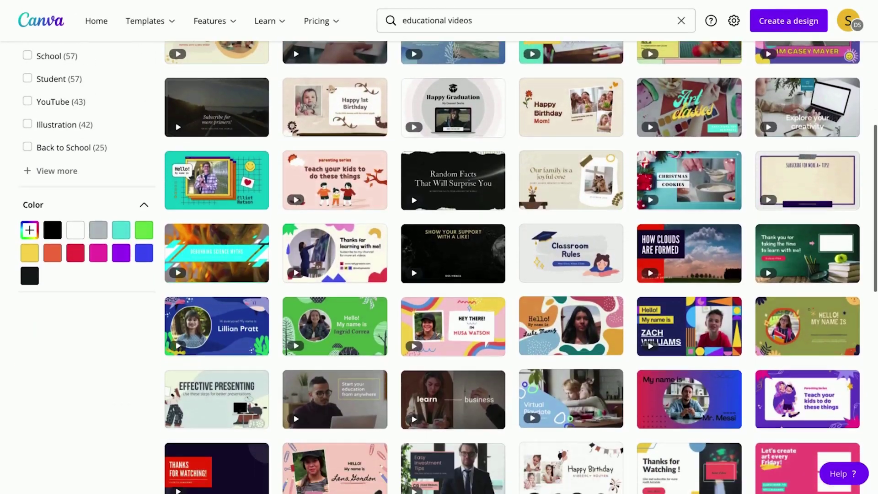
scroll(387, 203, down, 4)
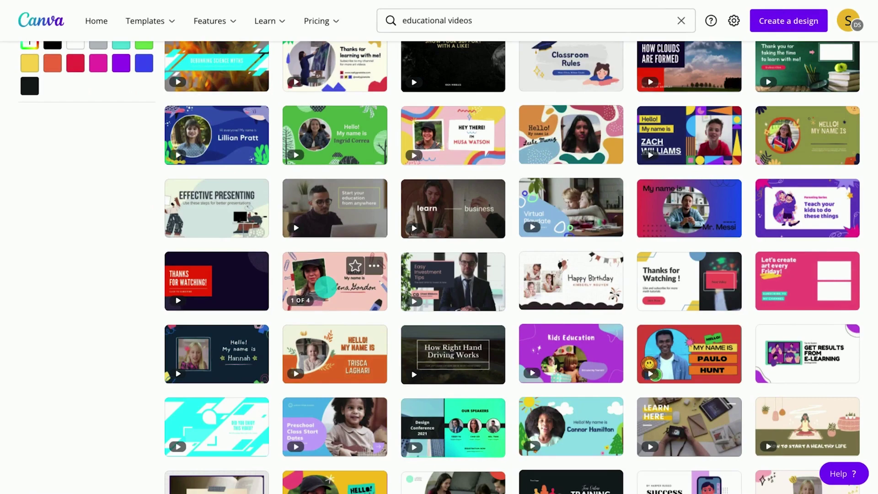
click(326, 286)
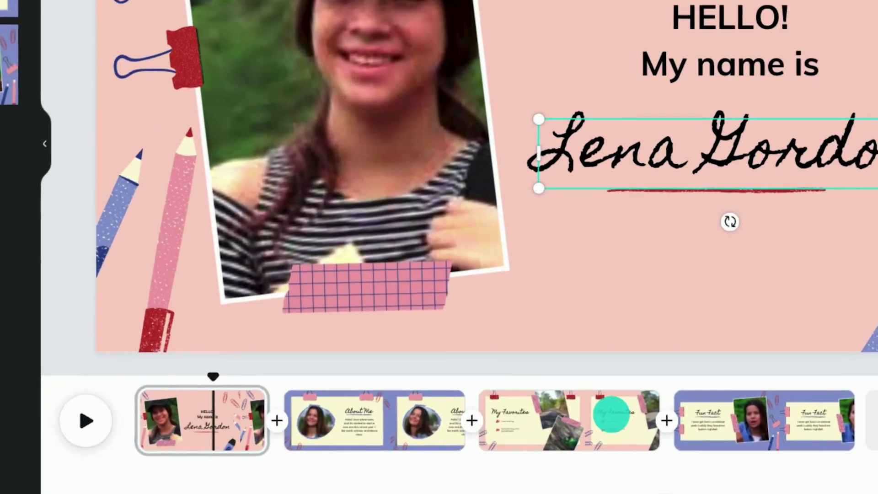
Move the My Favorites page to the end of the timeline
click(612, 420)
key(Delete)
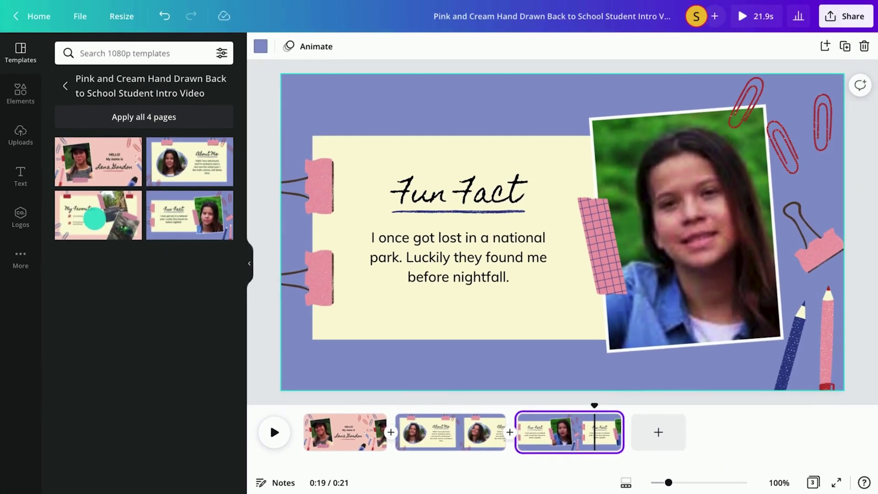
drag(92, 215, 650, 437)
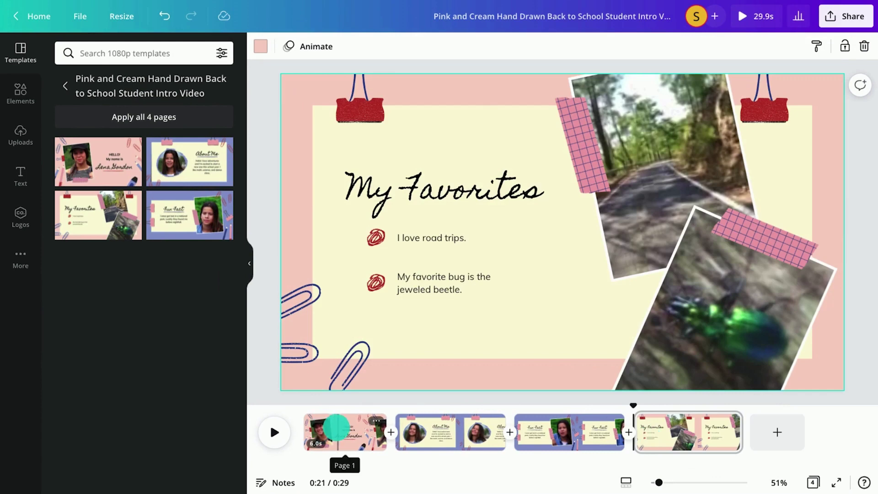
Remove the student photo, pencils, and the three name text boxes from page 1
click(337, 428)
double_click(441, 280)
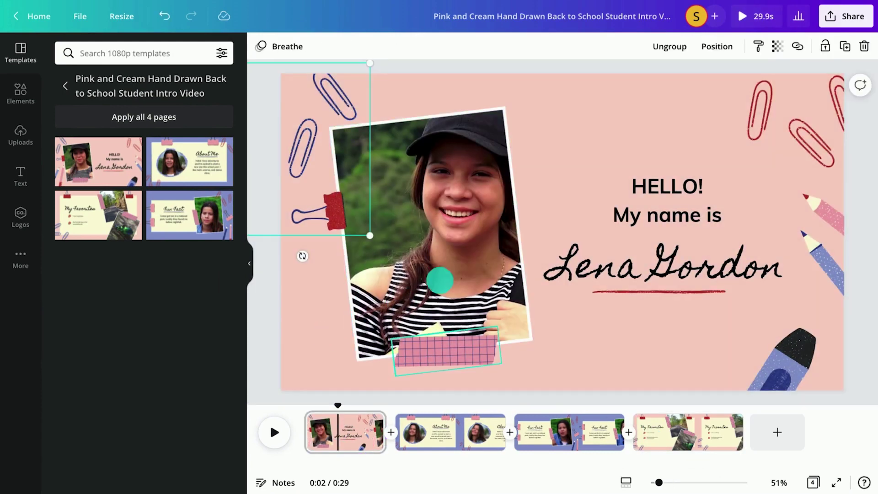
double_click(467, 267)
drag(467, 266, 810, 361)
key(Delete)
click(643, 257)
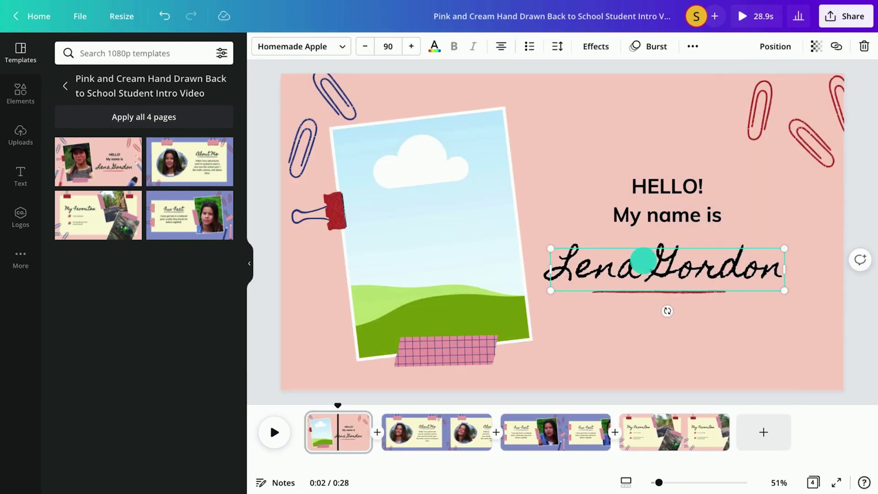
key(Delete)
click(656, 216)
key(Delete)
click(640, 187)
key(Delete)
Tilt the pink grid tape strip and add a heading text box
click(445, 350)
drag(447, 388, 502, 355)
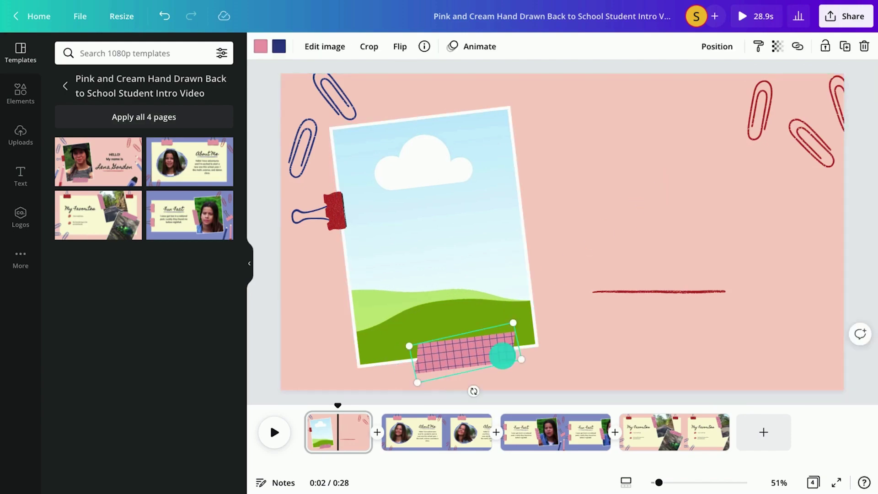
click(21, 176)
click(123, 116)
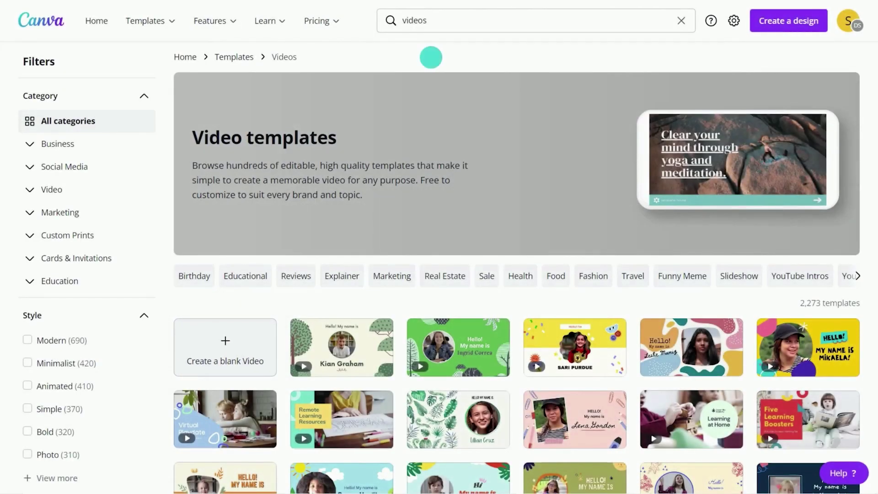
Start a new blank video design and browse the Templates panel
click(241, 332)
drag(243, 131, 245, 195)
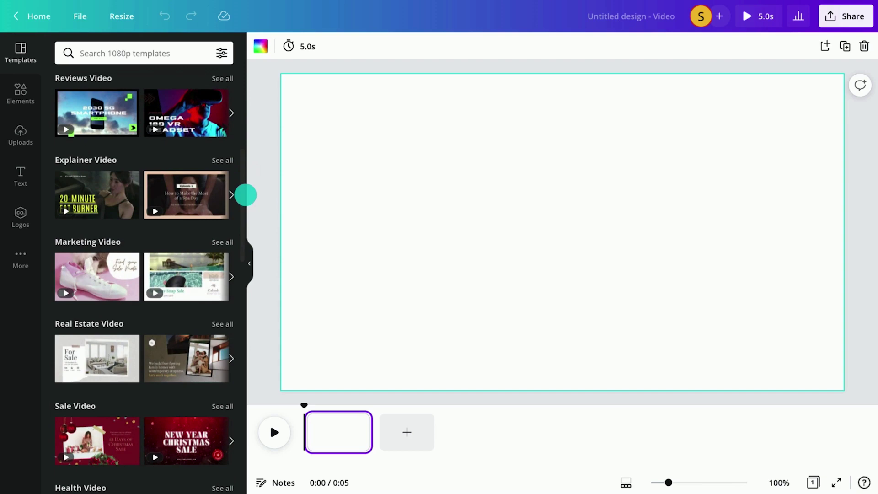
Open the sharing options for the blank video
click(853, 18)
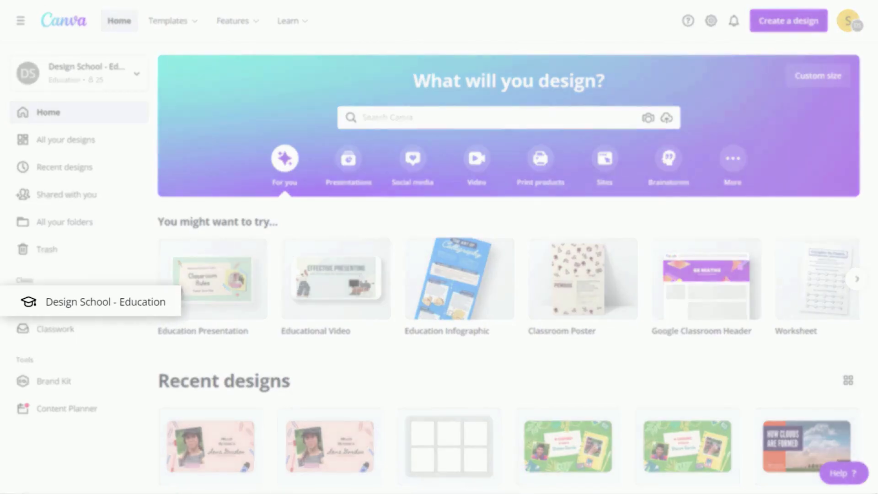
Open the Design School - Education class's groups and start a new group
click(112, 301)
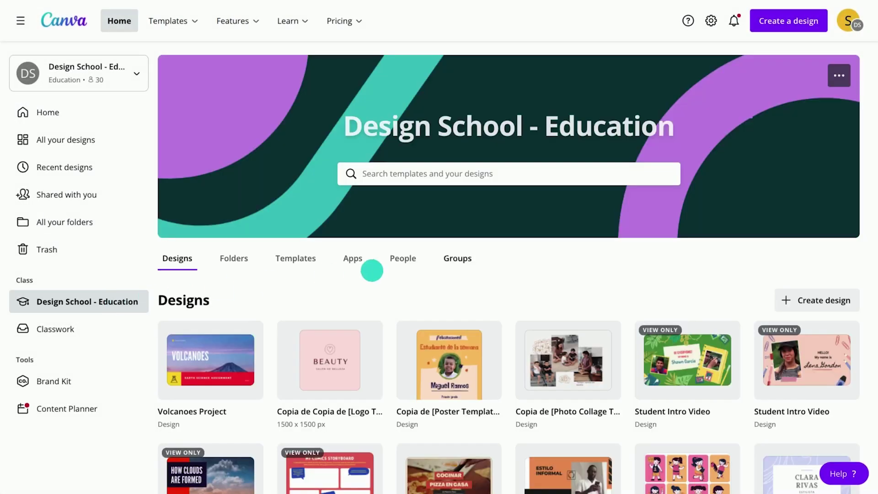
click(459, 259)
click(806, 297)
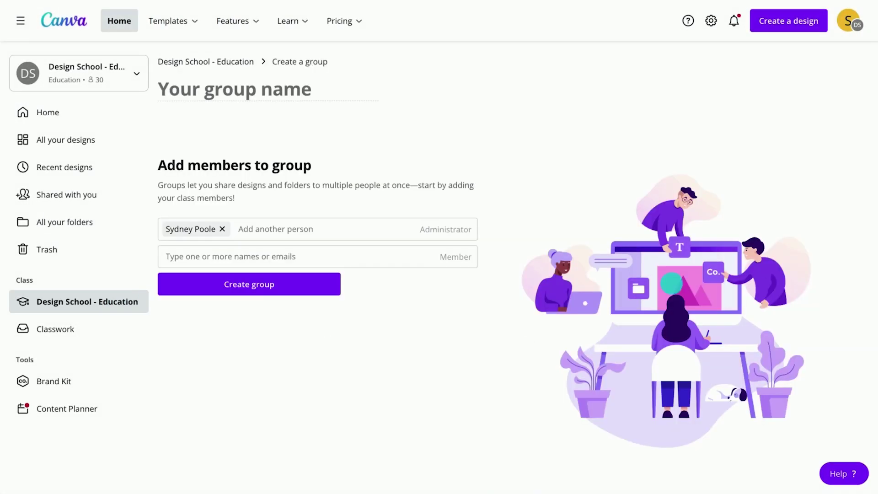
Add two students as members and create Group 2
click(261, 254)
click(249, 275)
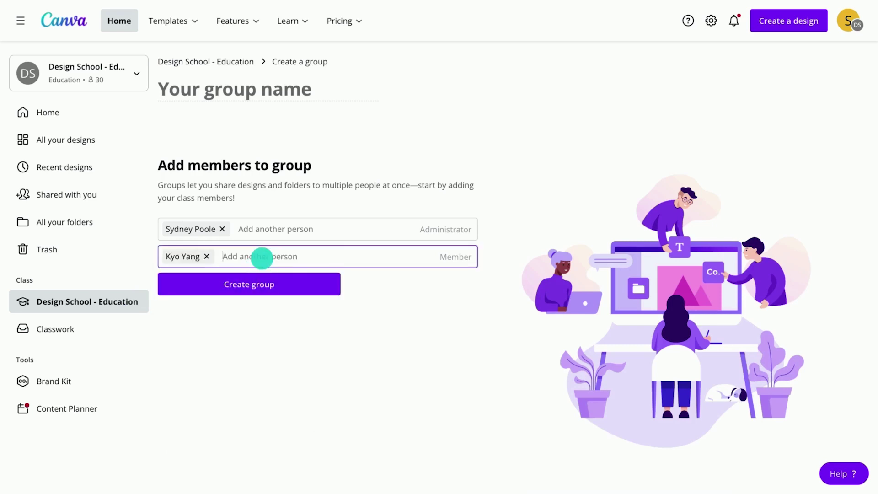
text(eman)
click(241, 278)
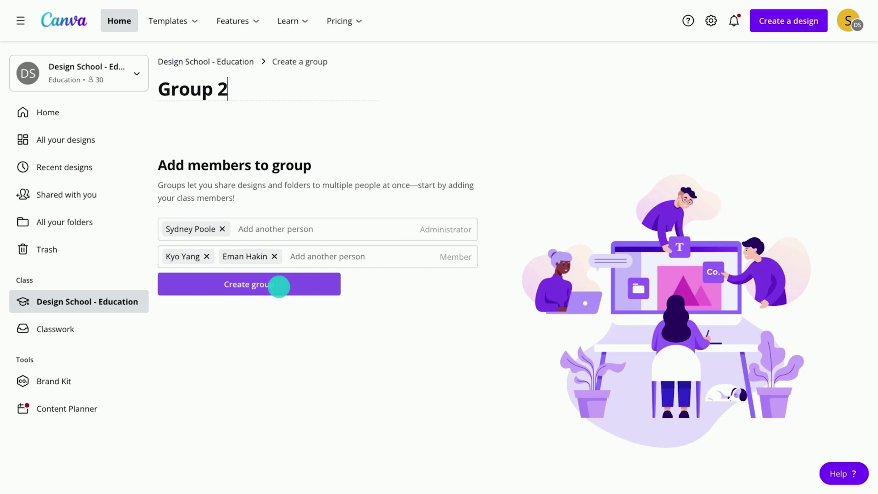
click(279, 285)
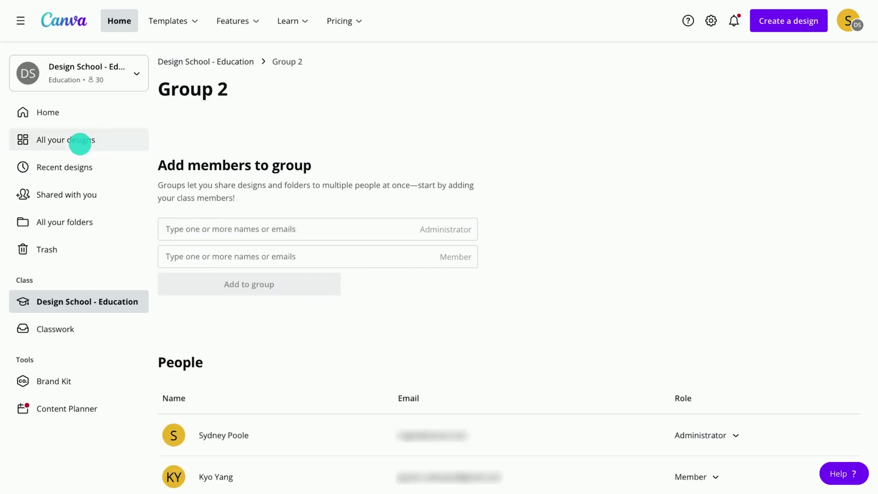
Make a copy of the Volcanoes Project design from All your designs
click(80, 143)
click(249, 116)
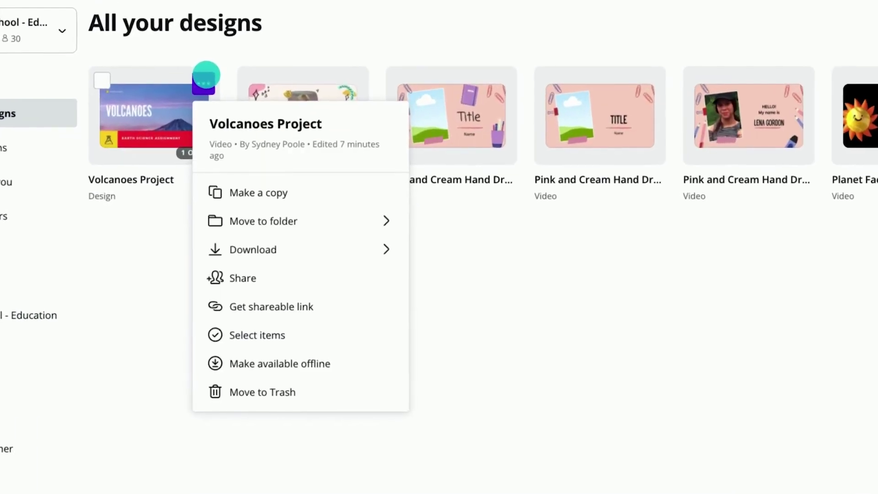
click(268, 188)
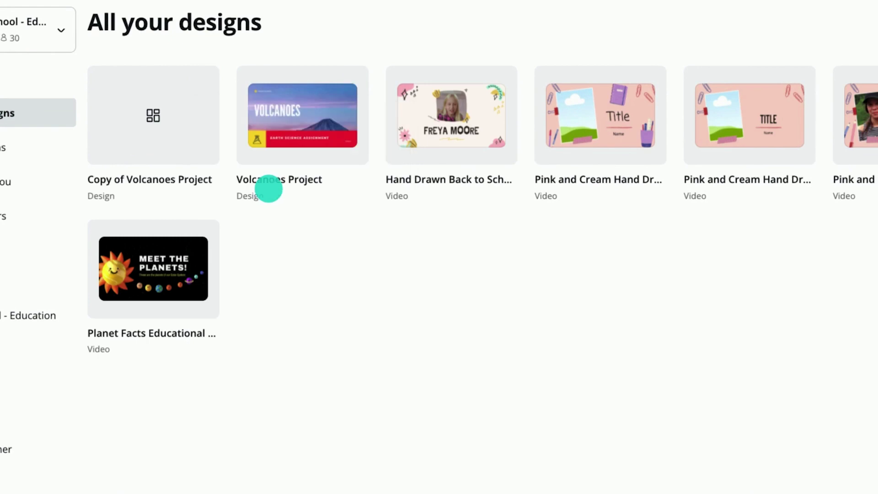
Share the copy with Group 2, with edit access and the note 'Your video project.'
click(205, 82)
click(323, 265)
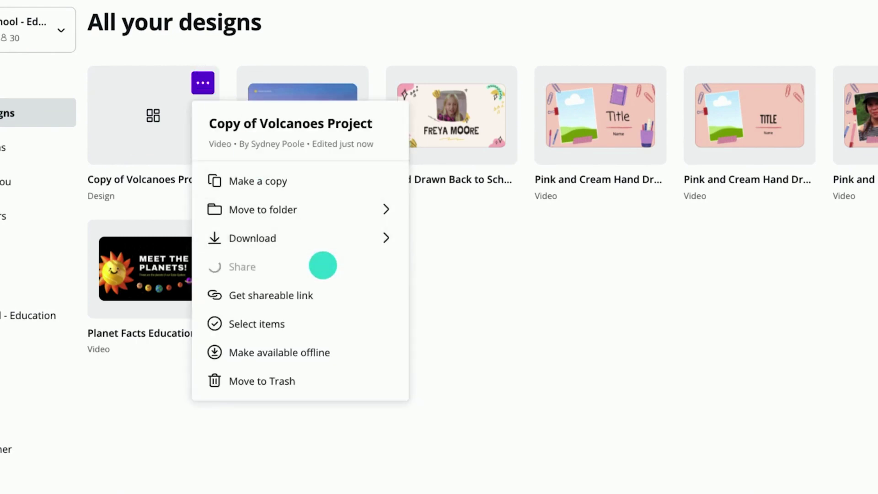
text(Group 2)
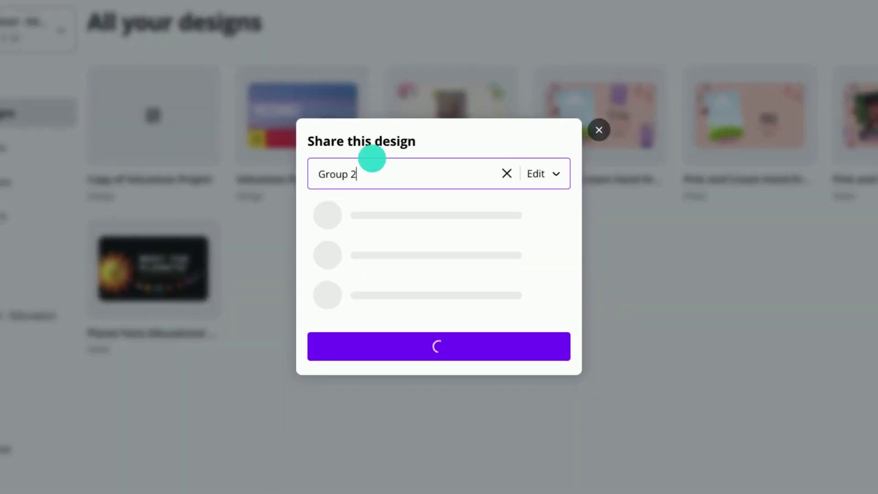
click(387, 258)
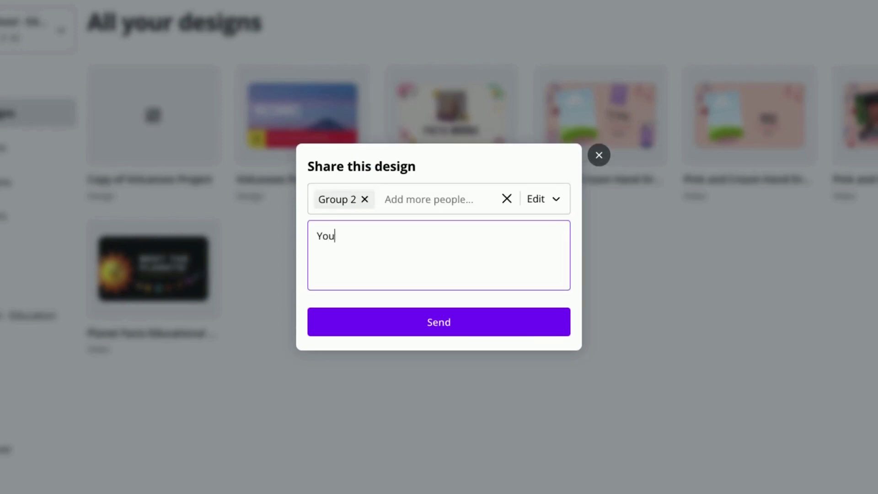
click(411, 317)
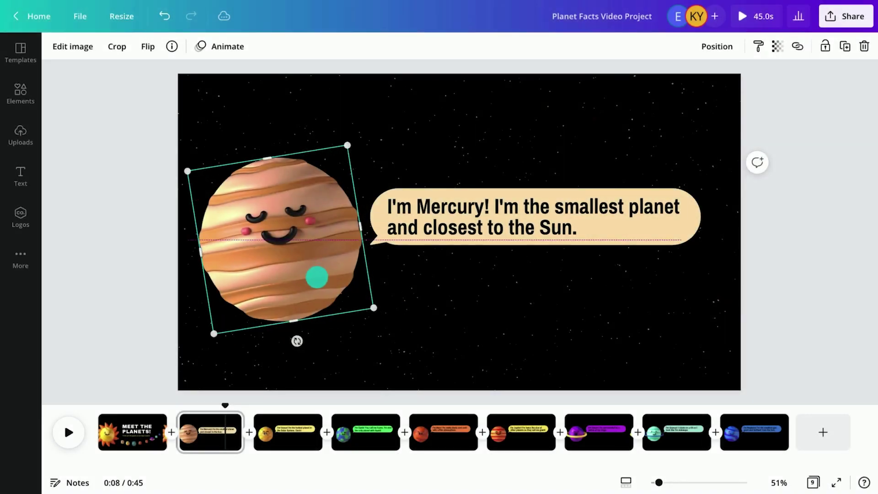
Shrink the Mercury speech bubble slightly and shift it right
click(541, 223)
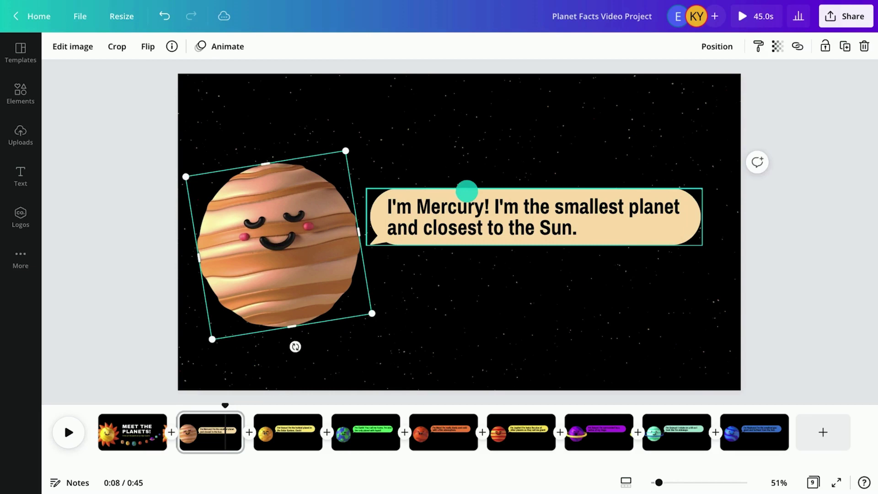
drag(702, 245, 680, 245)
drag(637, 225, 653, 226)
Place the comet and sparkle stickers around the bubble and start a comment 'Hey,'
click(274, 206)
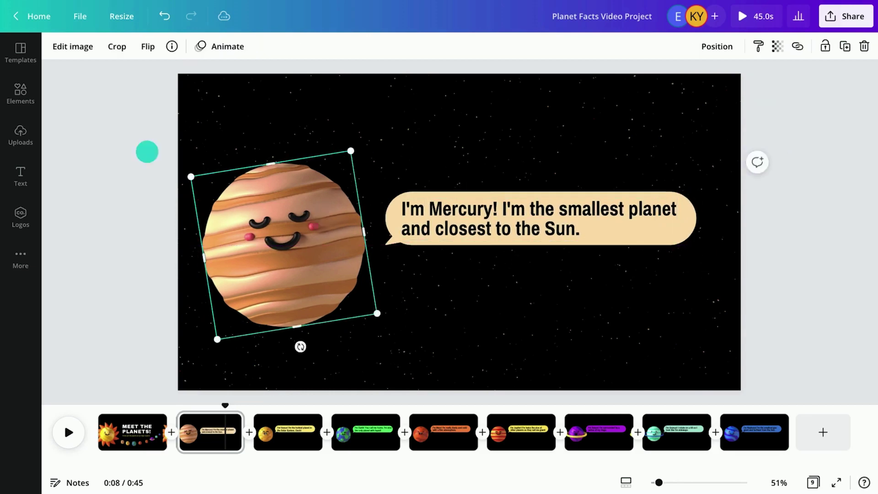
click(20, 93)
click(58, 170)
drag(562, 232, 759, 267)
drag(132, 174, 501, 177)
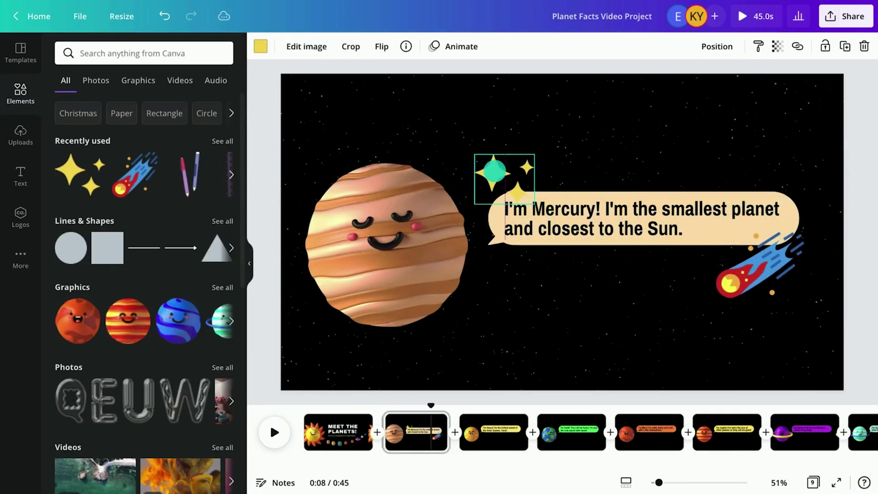
click(859, 166)
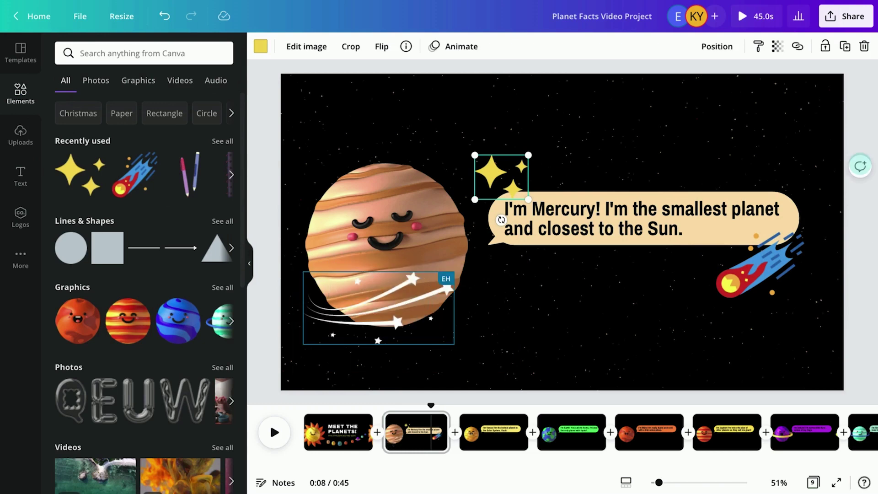
text(Hey, let me know your thoughts on this.)
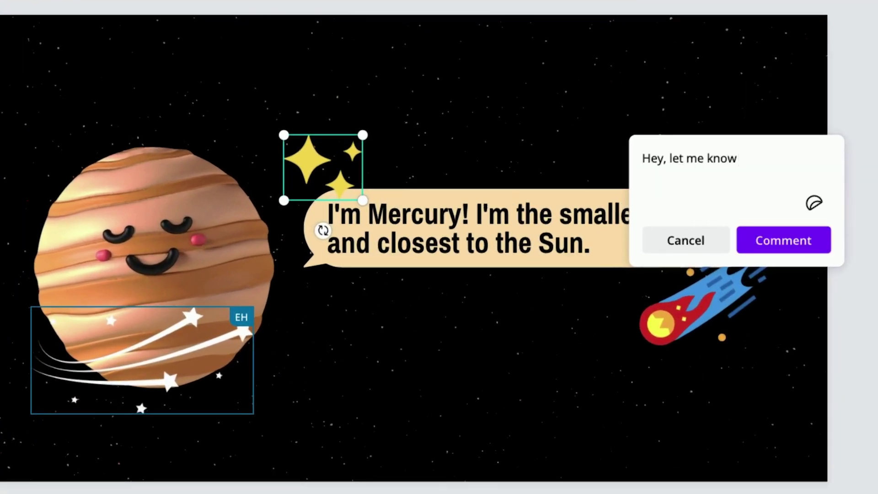